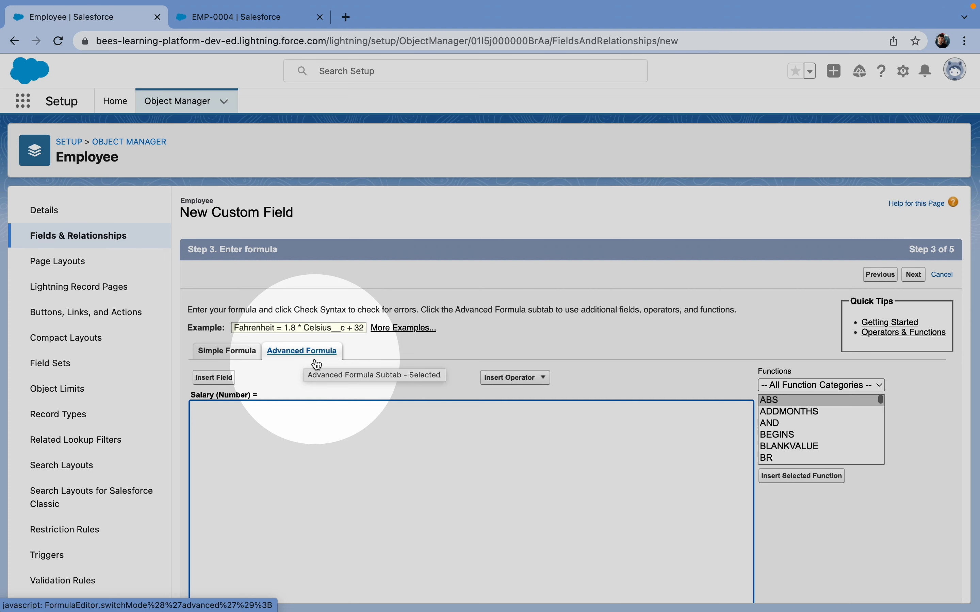
Examine the insertable fields, operators and full function list available for the Salary formula.
click(234, 377)
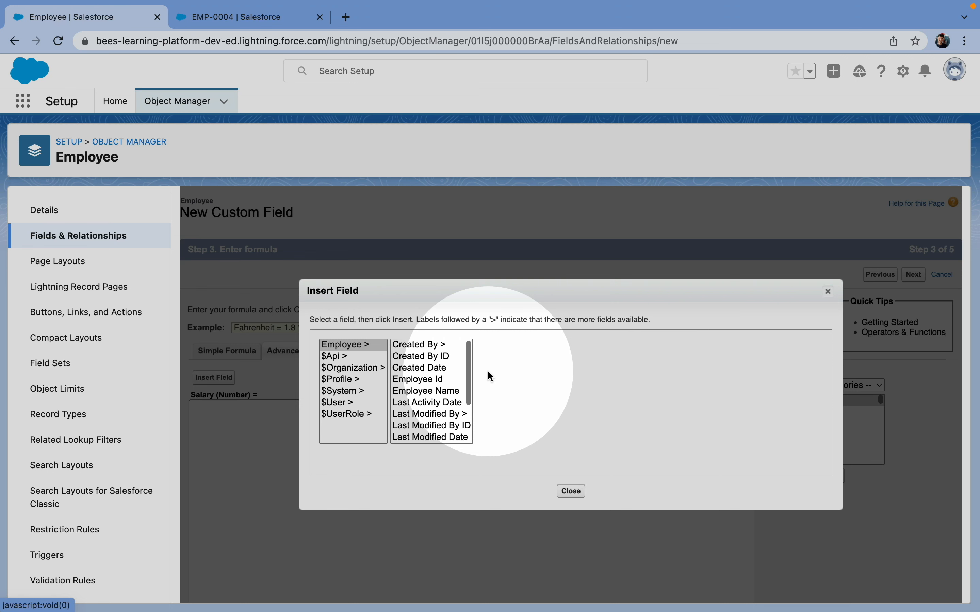
click(571, 491)
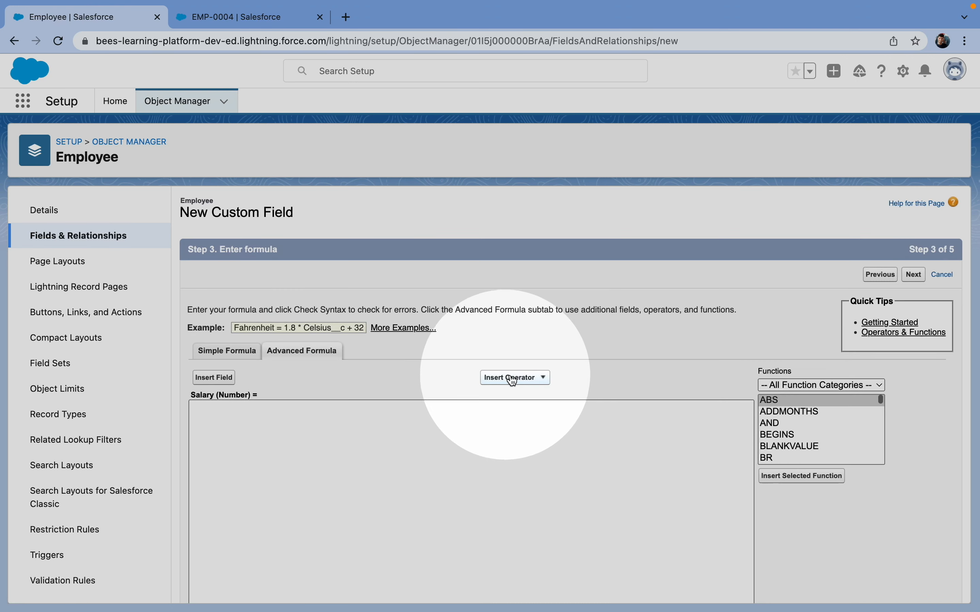
click(513, 378)
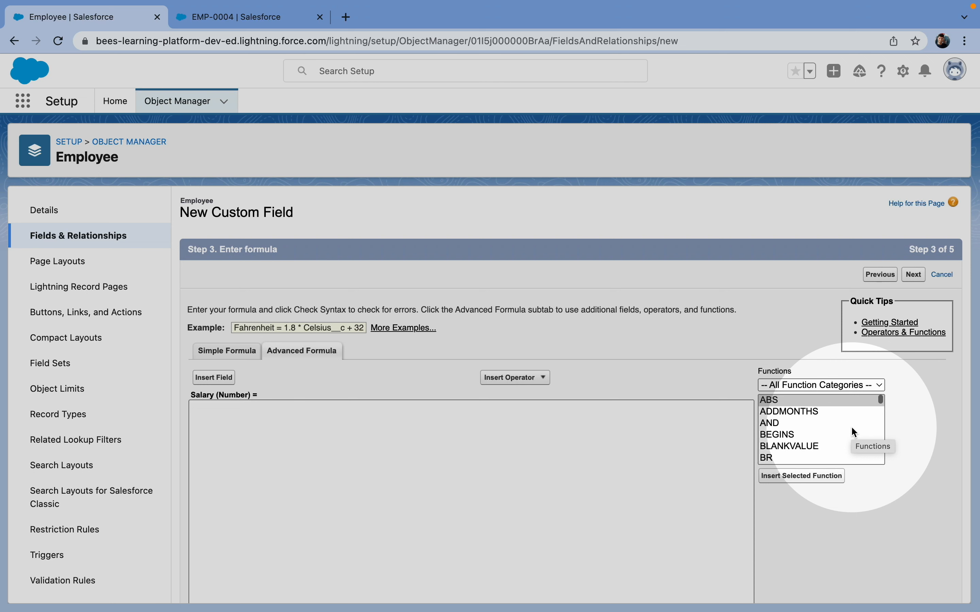
scroll(854, 432, down, 20)
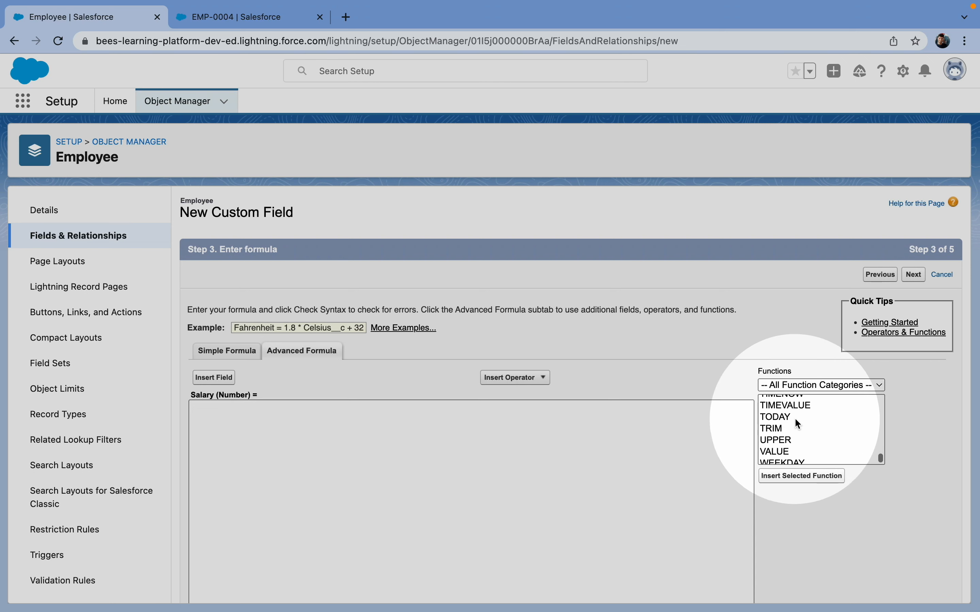
scroll(793, 418, up, 10)
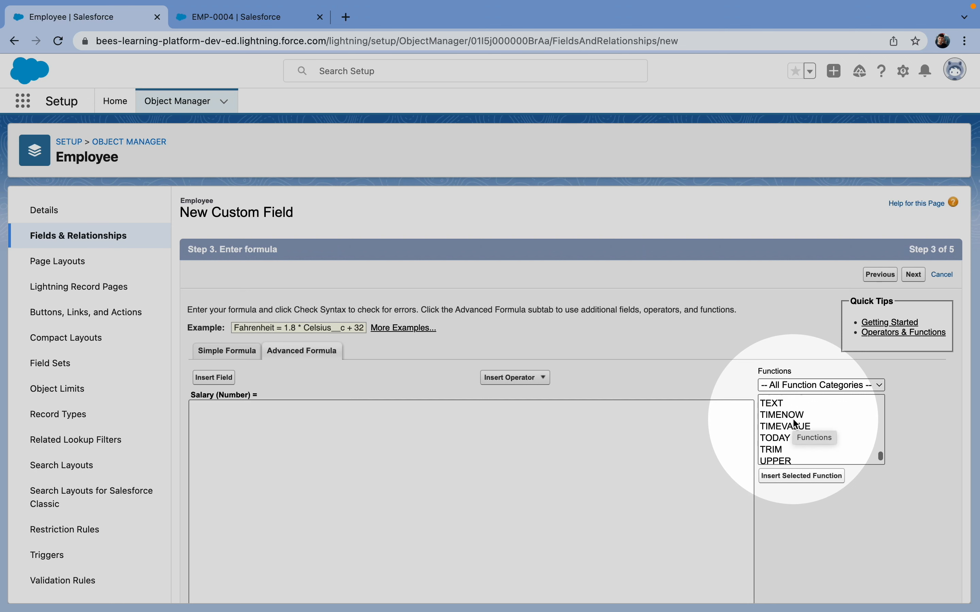
scroll(793, 420, up, 3)
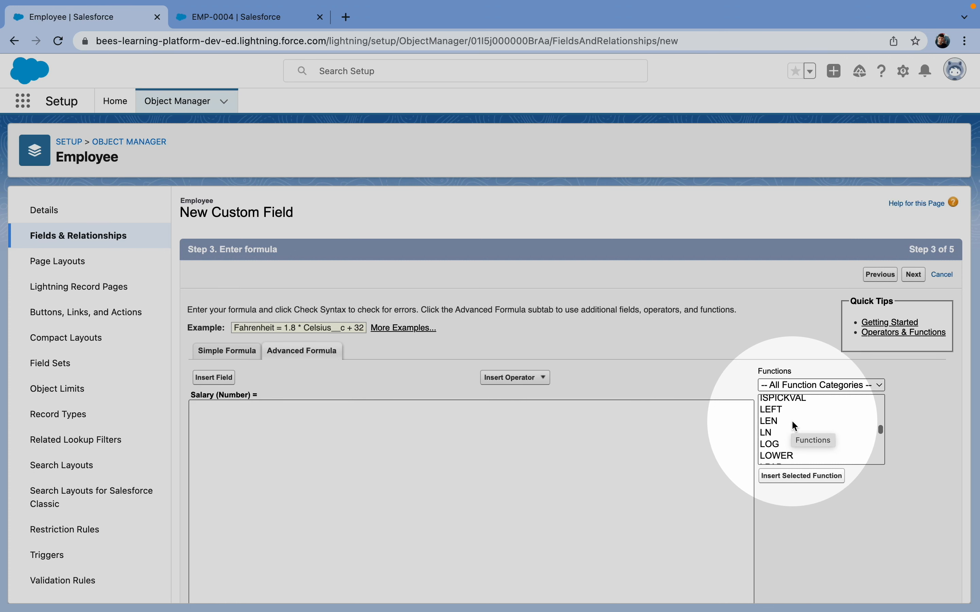
click(792, 419)
scroll(434, 376, down, 2)
click(435, 376)
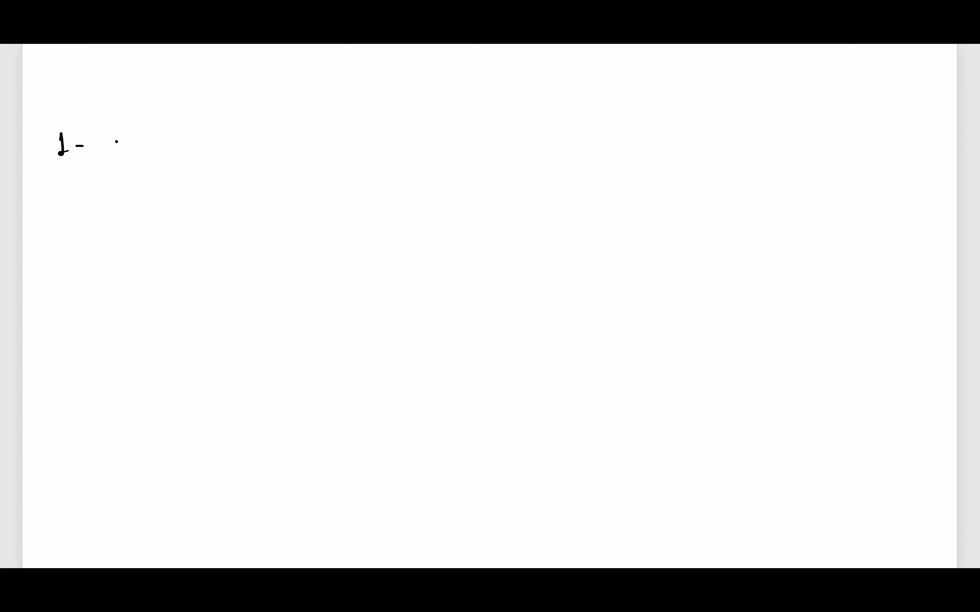
mouse_move(99, 131)
mouse_down()
mouse_move(122, 128)
mouse_move(161, 153)
mouse_up()
drag(149, 120, 166, 155)
drag(162, 146, 212, 155)
mouse_move(229, 137)
mouse_down()
mouse_move(234, 170)
mouse_move(234, 153)
mouse_up()
drag(256, 142, 269, 156)
mouse_move(280, 142)
mouse_down()
mouse_move(275, 156)
mouse_move(315, 153)
mouse_up()
drag(326, 120, 329, 154)
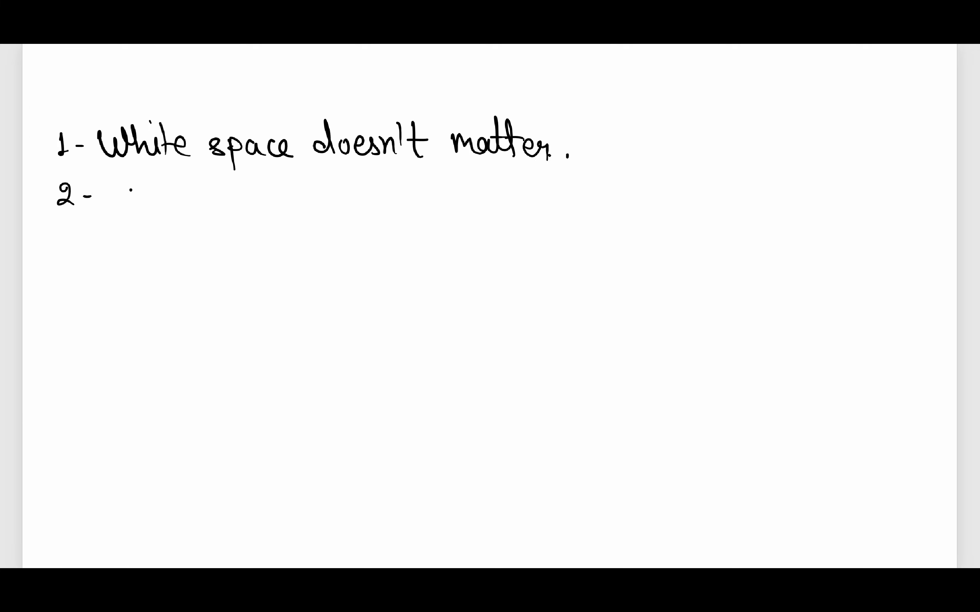
mouse_move(149, 178)
mouse_down()
mouse_move(139, 208)
mouse_move(159, 198)
mouse_move(225, 207)
mouse_up()
mouse_move(238, 194)
mouse_down()
mouse_move(230, 206)
mouse_move(239, 207)
mouse_up()
mouse_move(252, 192)
mouse_down()
mouse_move(247, 207)
mouse_move(309, 207)
mouse_up()
mouse_move(308, 194)
mouse_down()
mouse_move(323, 208)
mouse_move(364, 210)
mouse_up()
drag(373, 195, 379, 201)
drag(376, 196, 383, 211)
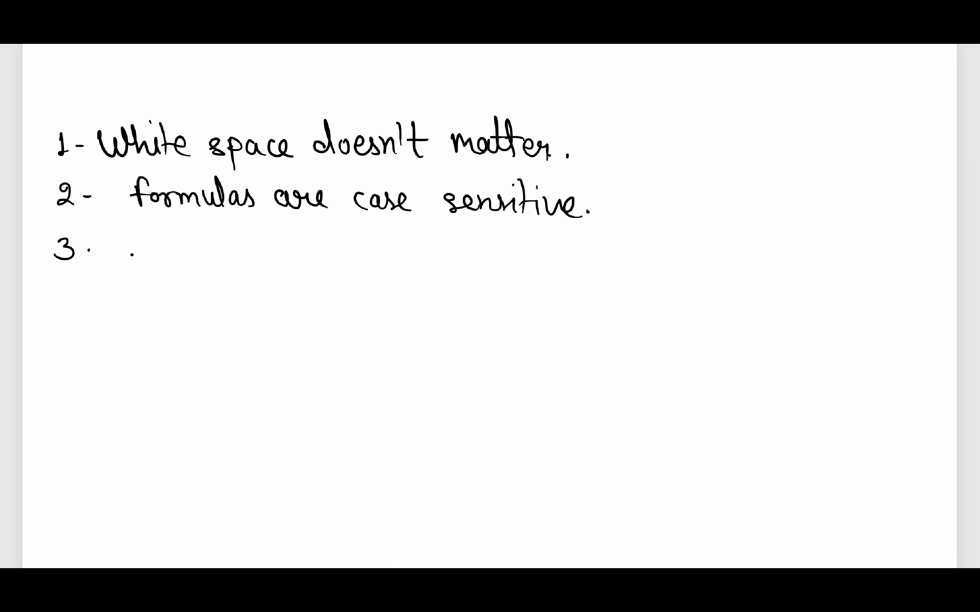
mouse_move(124, 236)
mouse_down()
mouse_move(150, 235)
mouse_move(170, 255)
mouse_up()
mouse_move(155, 243)
mouse_down()
mouse_move(181, 242)
mouse_move(199, 259)
mouse_move(235, 248)
mouse_move(300, 254)
mouse_up()
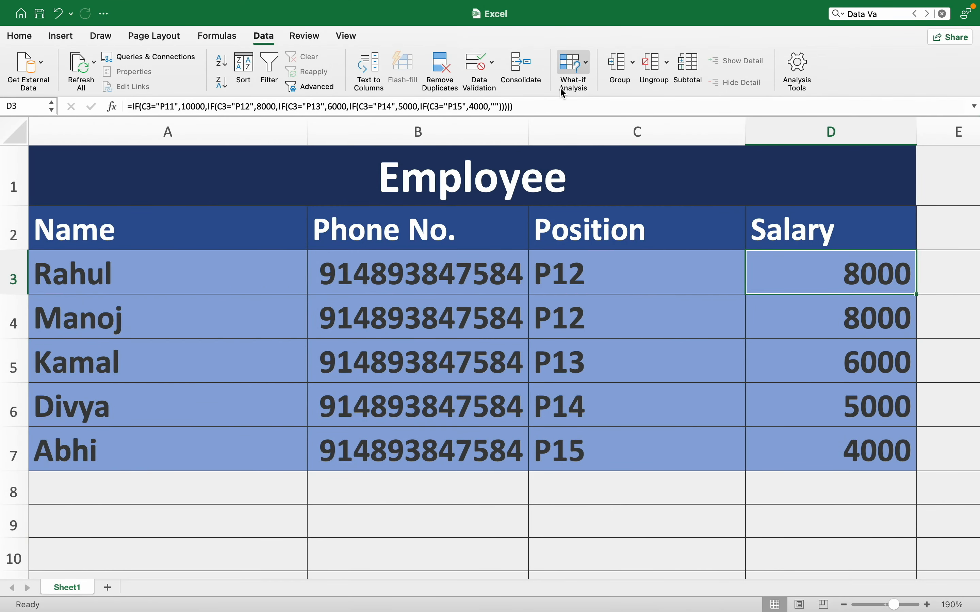
Copy the nested IF formula of cell D3 in Excel into the Salary formula in Salesforce, without the leading equals sign.
key(F2)
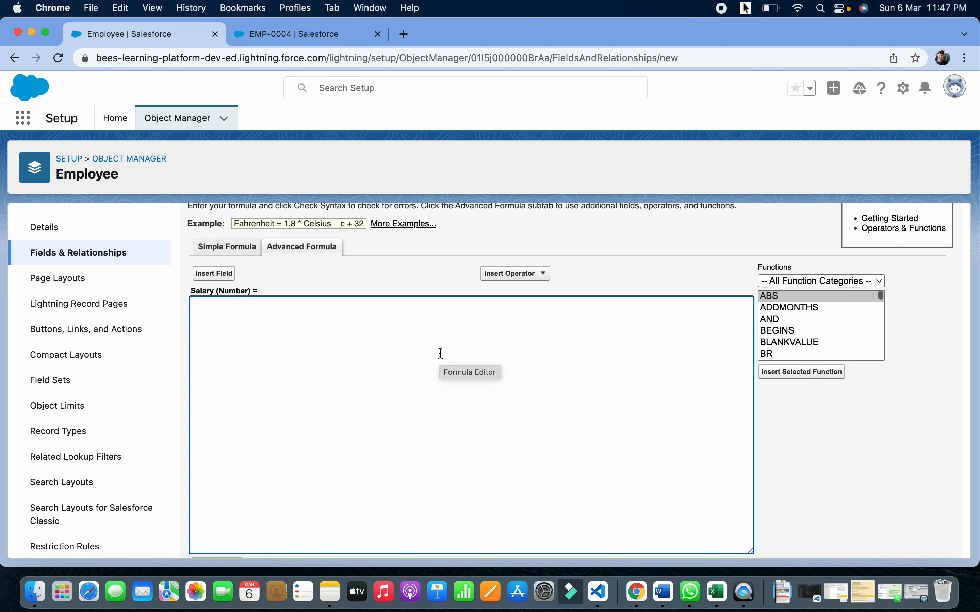
text(IF(C3="P11",10000,IF(C3="P12",8000,IF(C3="P13",6000,IF(C3="P14",5000,IF(C3="P15",4000,""))))))
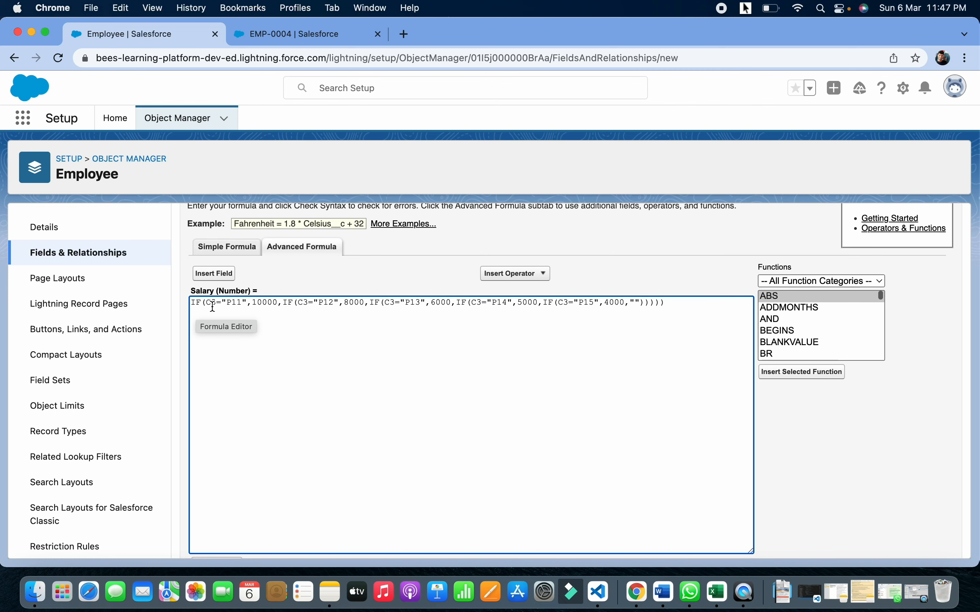
Filter the formula functions to the Logical category and look through them.
click(820, 281)
click(801, 324)
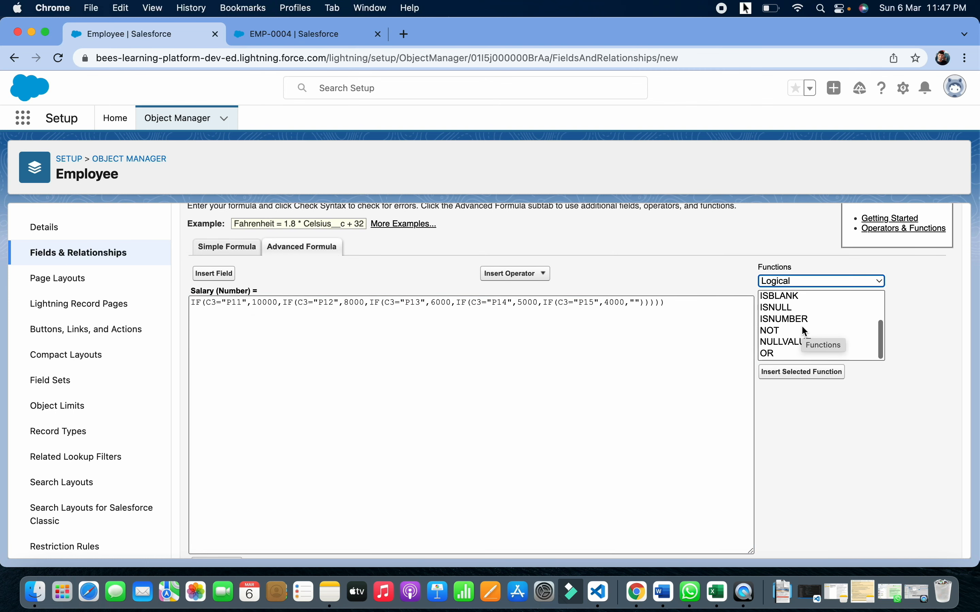
scroll(804, 329, down, 2)
scroll(803, 331, up, 2)
scroll(801, 325, up, 2)
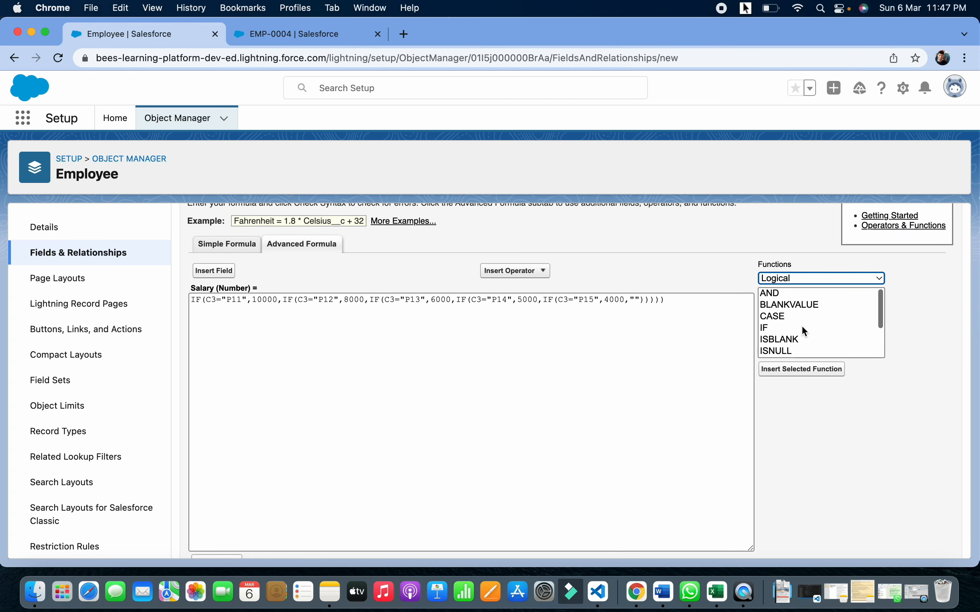
Replace the first C3 reference in the Salary formula with the Employee object's Position field.
click(220, 276)
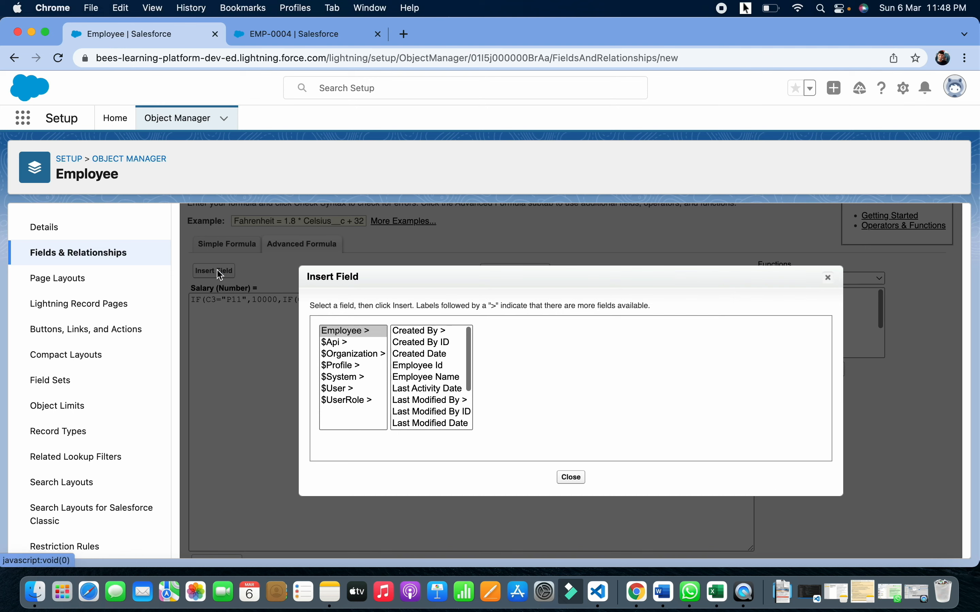
click(572, 478)
double_click(211, 300)
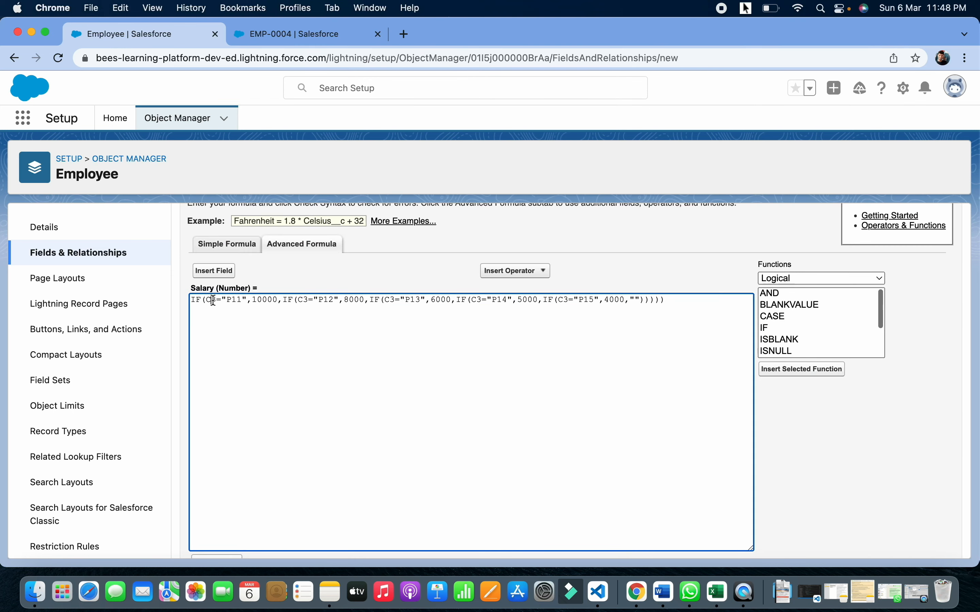
click(214, 270)
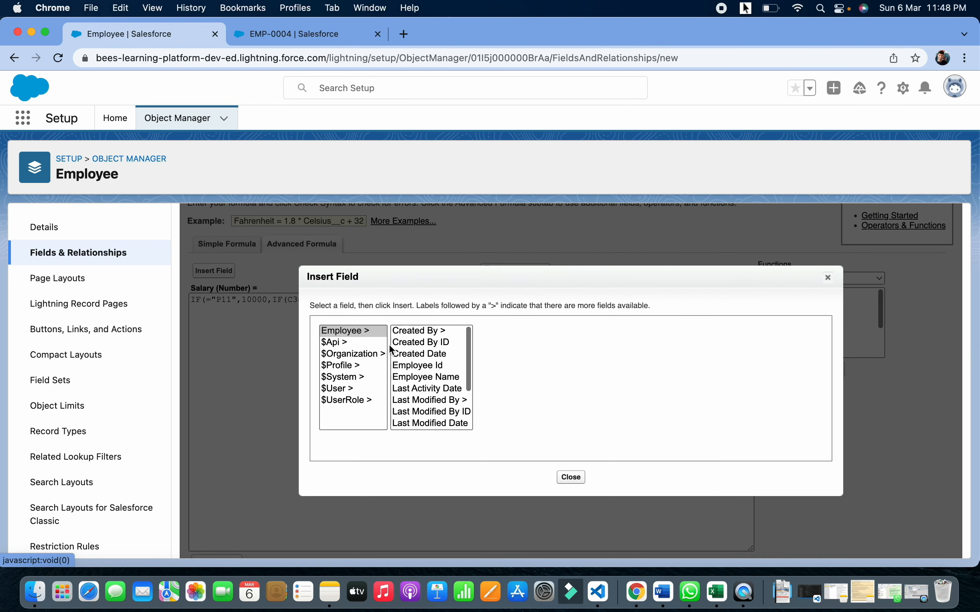
scroll(432, 401, down, 2)
click(421, 424)
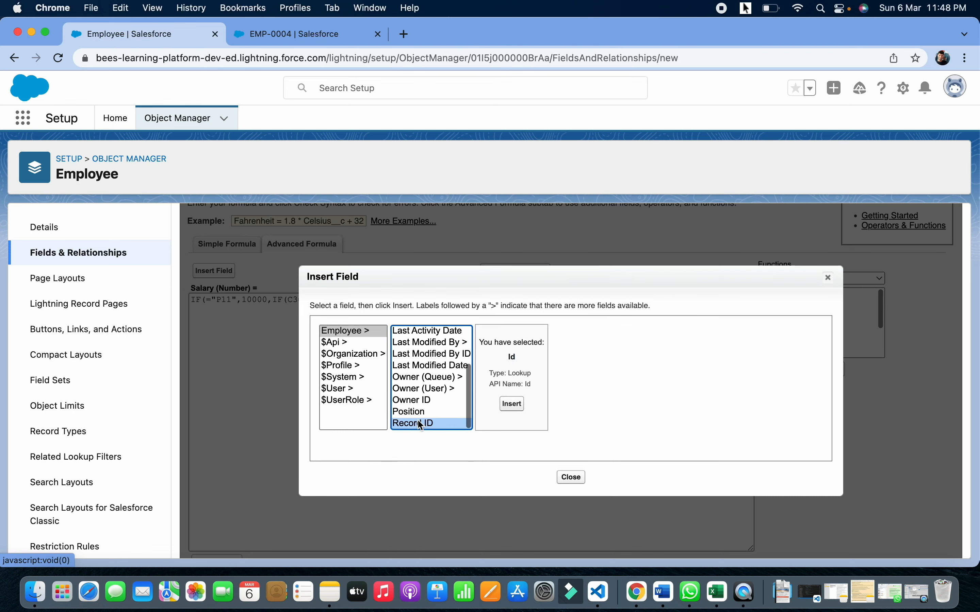
click(421, 412)
click(516, 404)
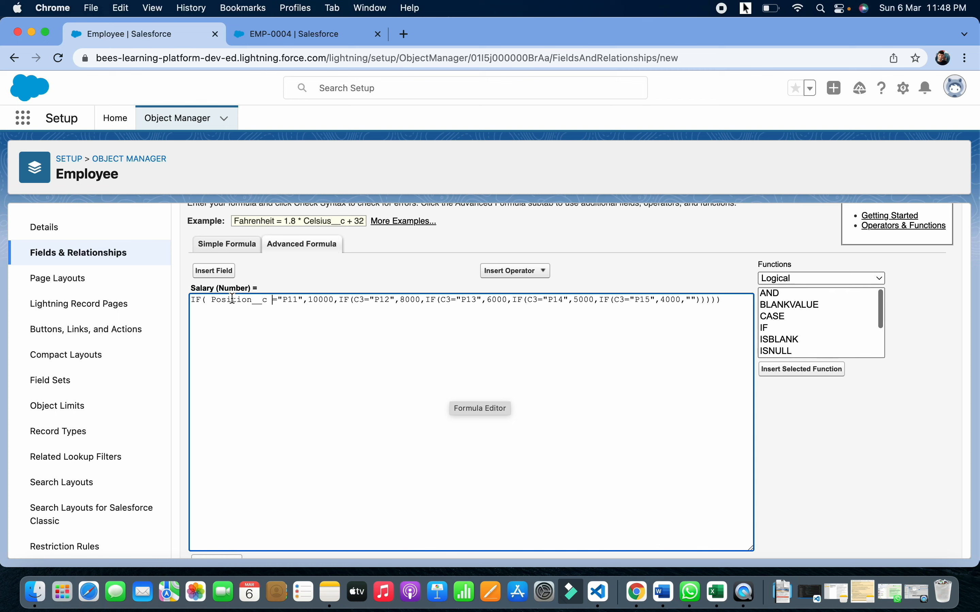
Show all function categories and wrap Position__c in the TEXT function in the first IF condition.
click(800, 278)
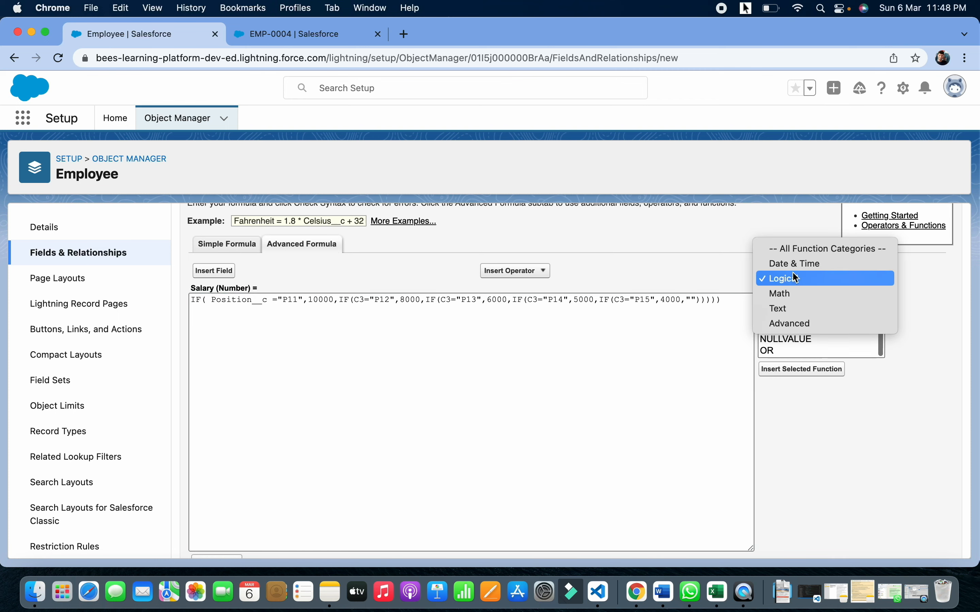
click(795, 256)
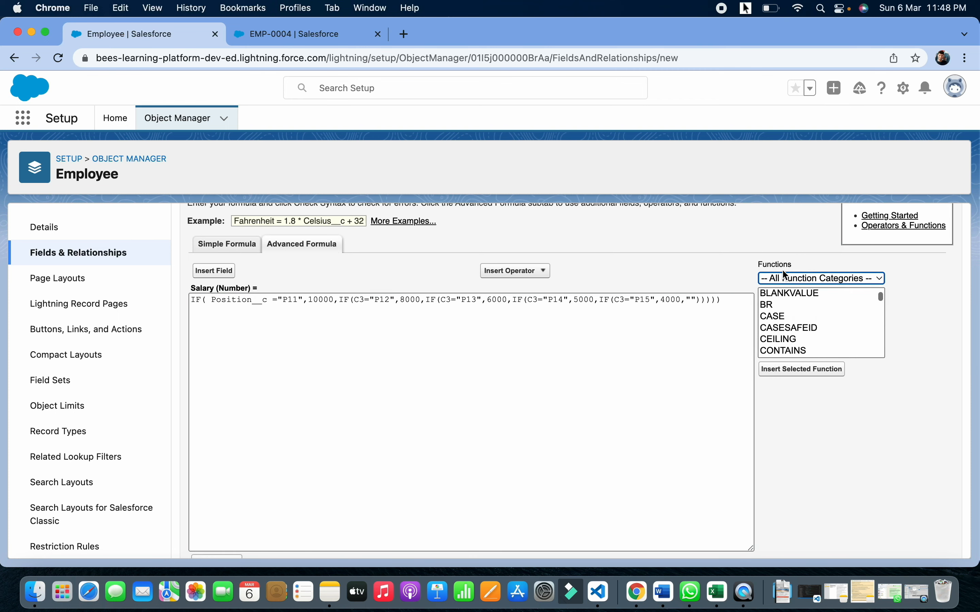
scroll(800, 336, down, 15)
click(779, 307)
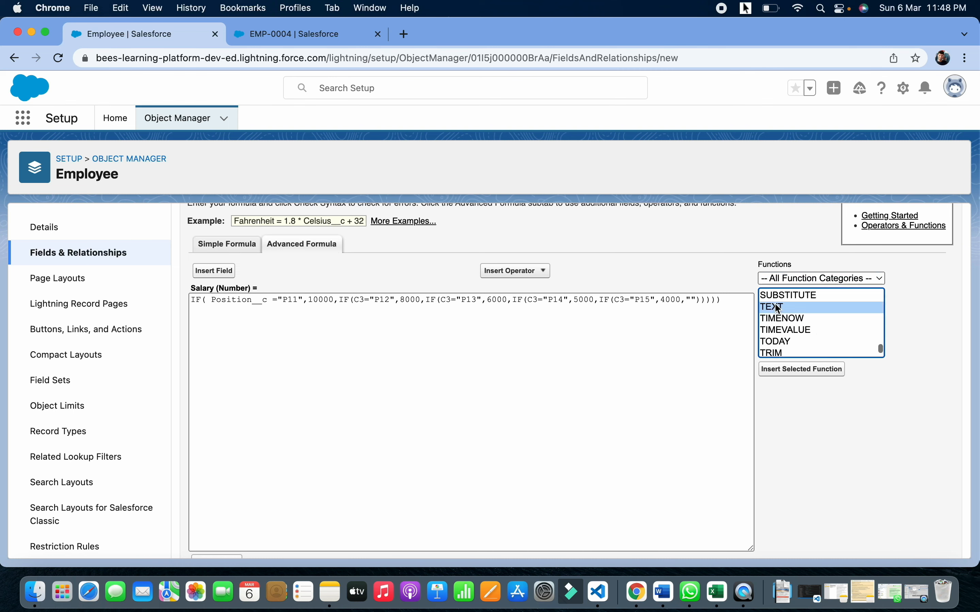
click(790, 370)
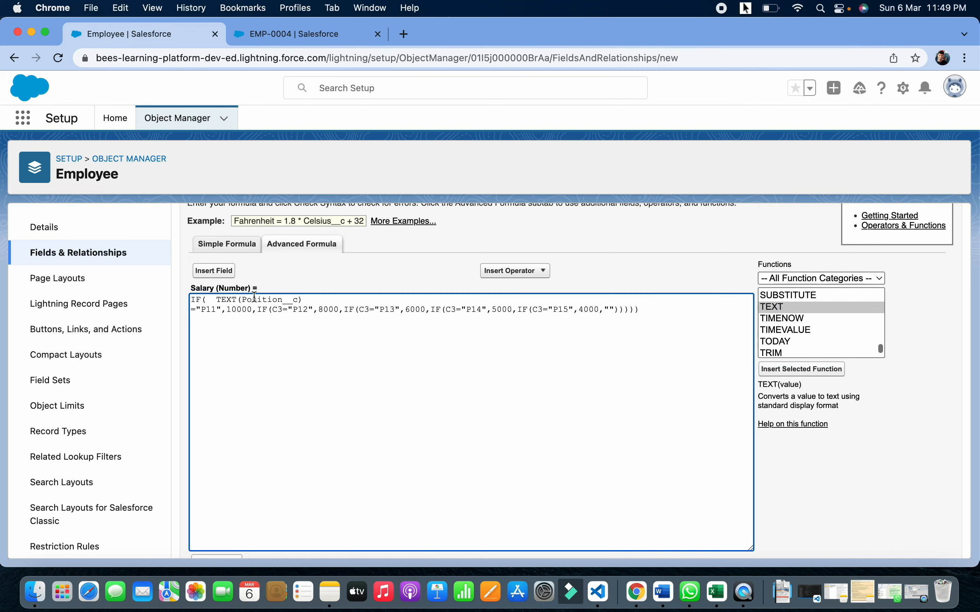
Replace the remaining C3 references with TEXT(Position__c) and the final empty string with null.
drag(307, 300, 223, 299)
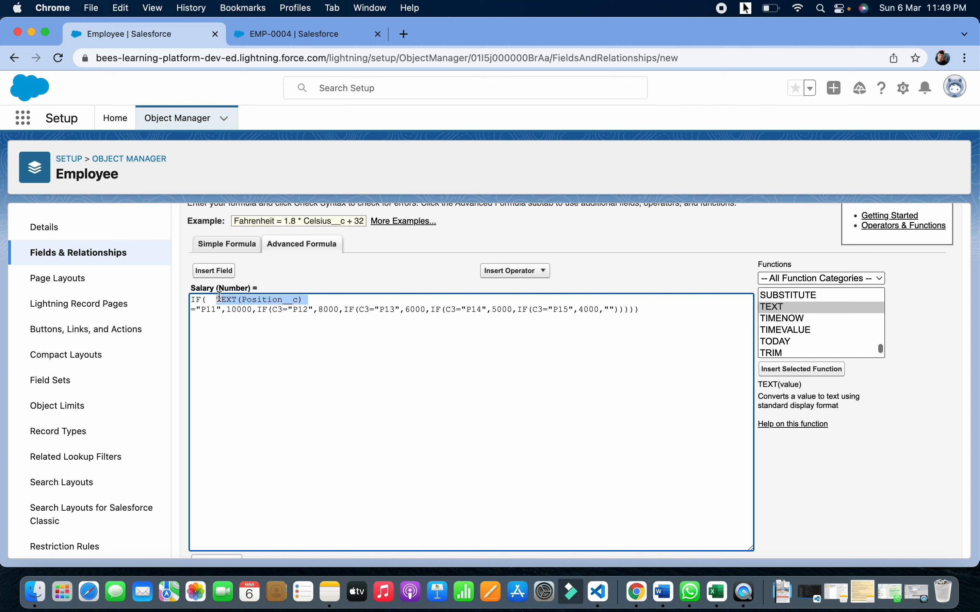
key(cmd+c)
double_click(274, 309)
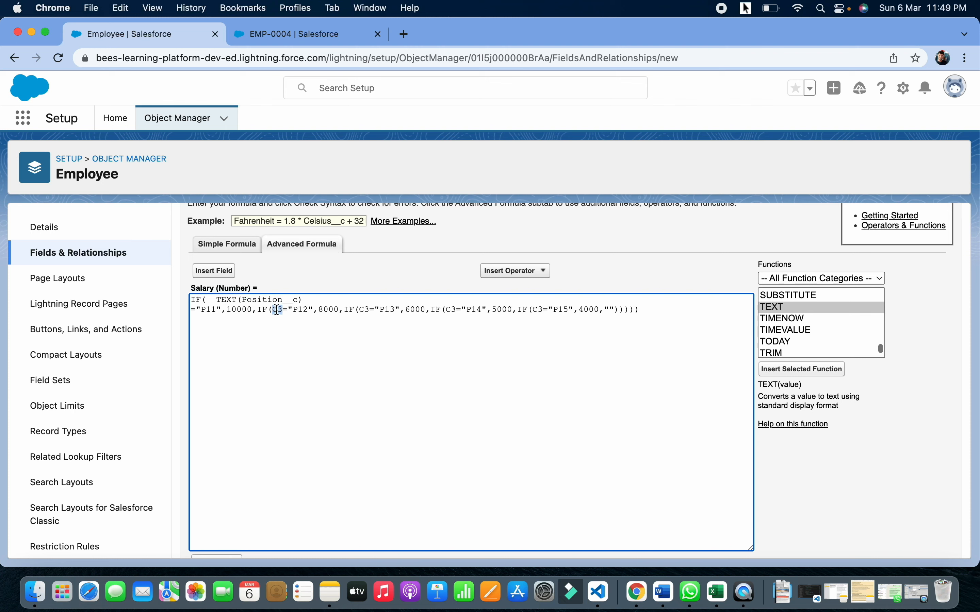
key(cmd+v)
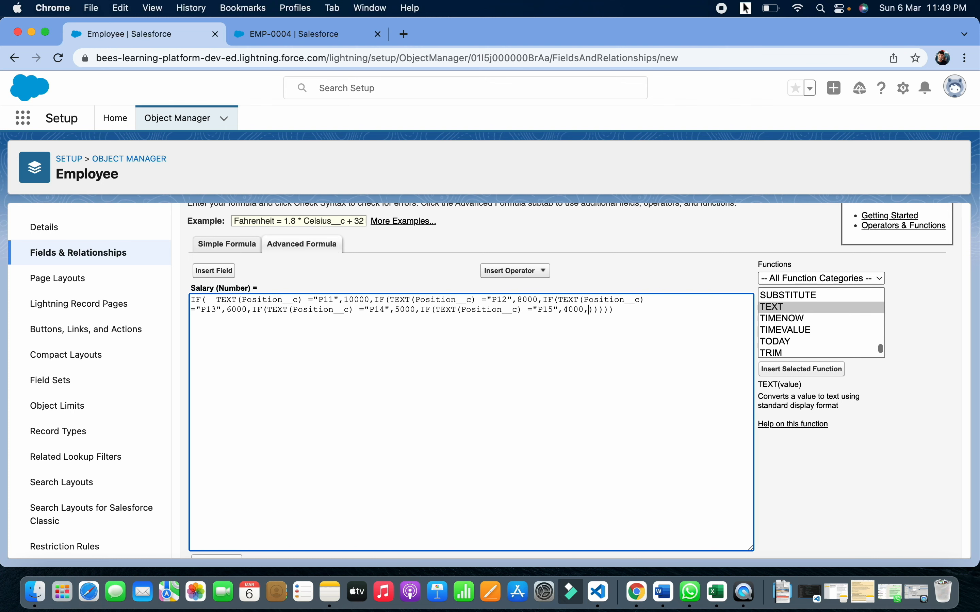
text(null)
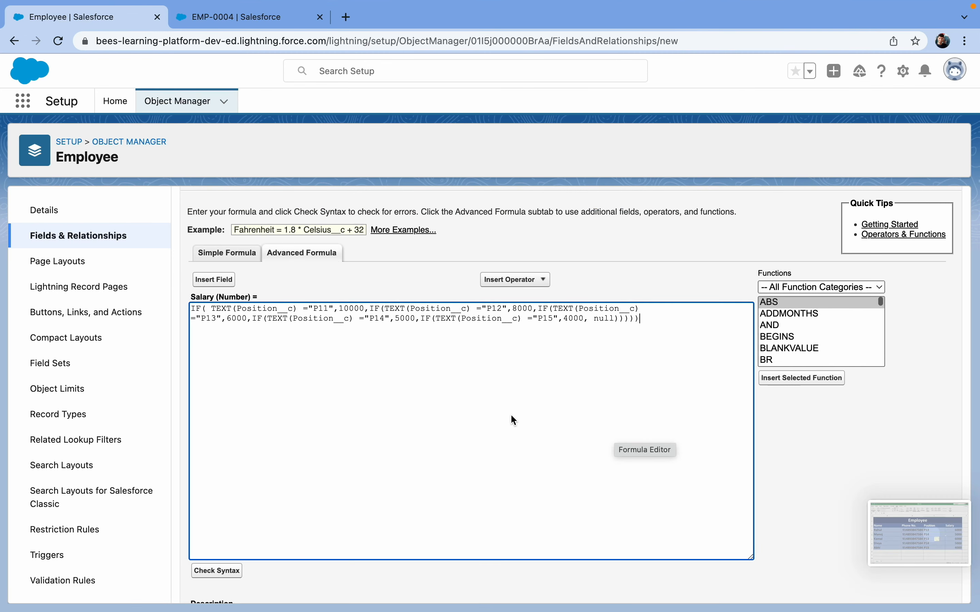
Check the Salary formula's syntax and continue to the field-level security settings.
scroll(422, 429, down, 1)
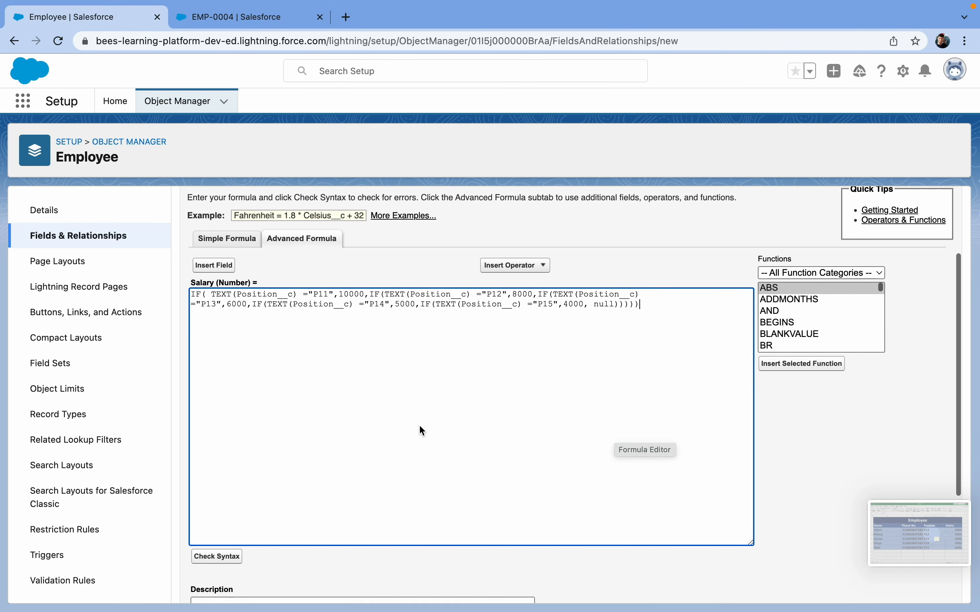
click(229, 560)
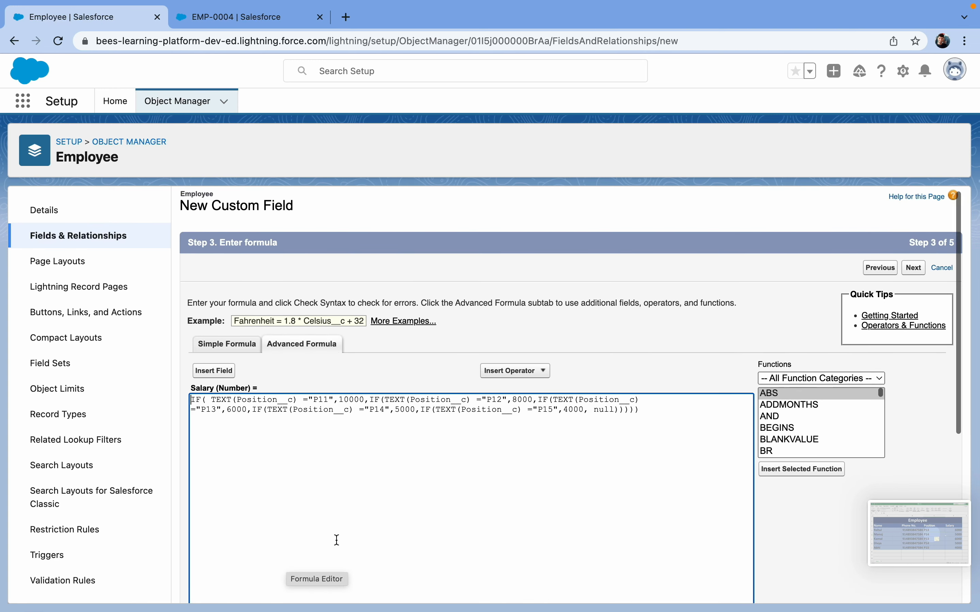
scroll(320, 547, down, 4)
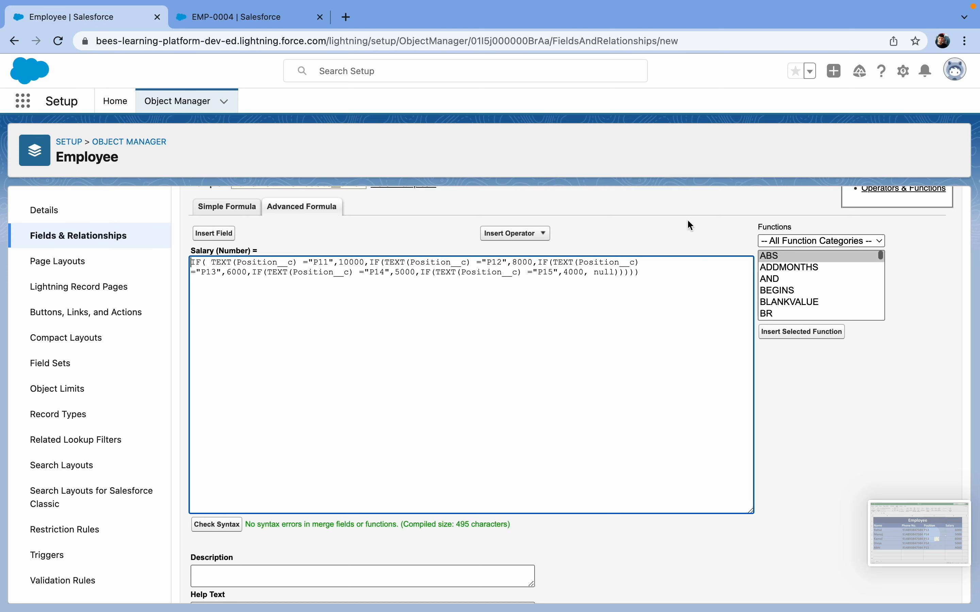
scroll(684, 231, down, 4)
scroll(684, 233, up, 8)
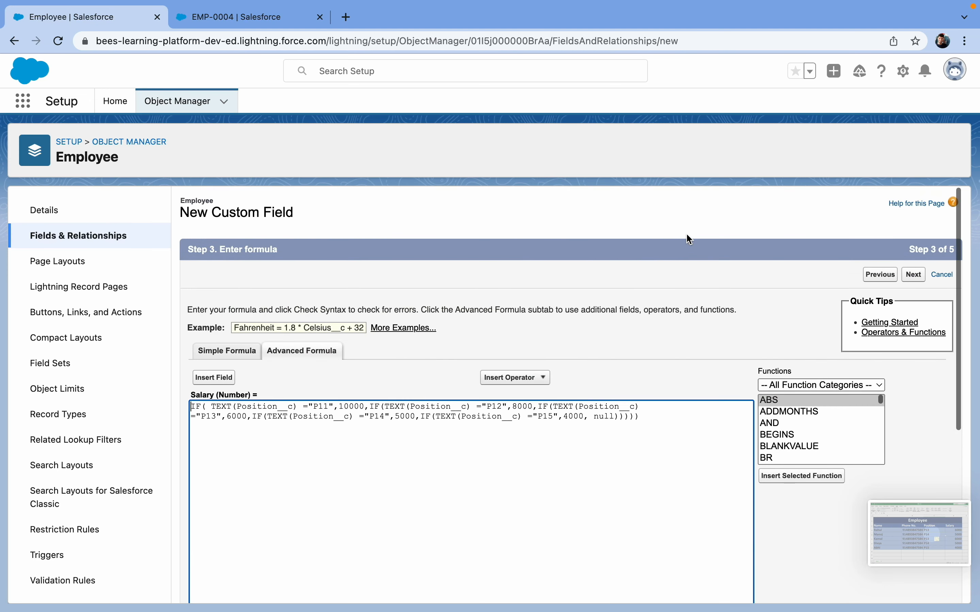
click(914, 275)
Make the Salary field visible to all profiles and continue to the page layout settings.
scroll(584, 278, up, 3)
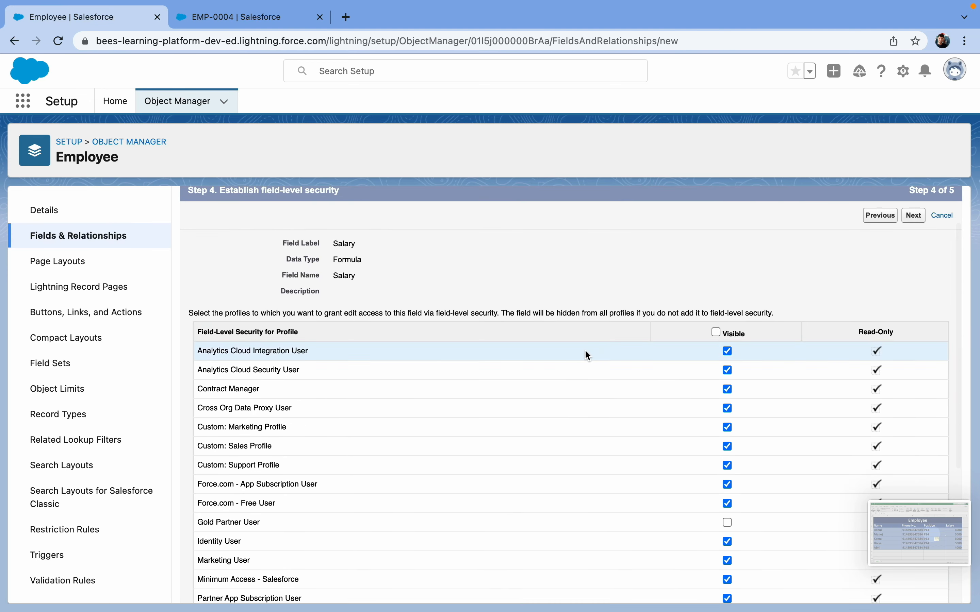
scroll(588, 356, up, 2)
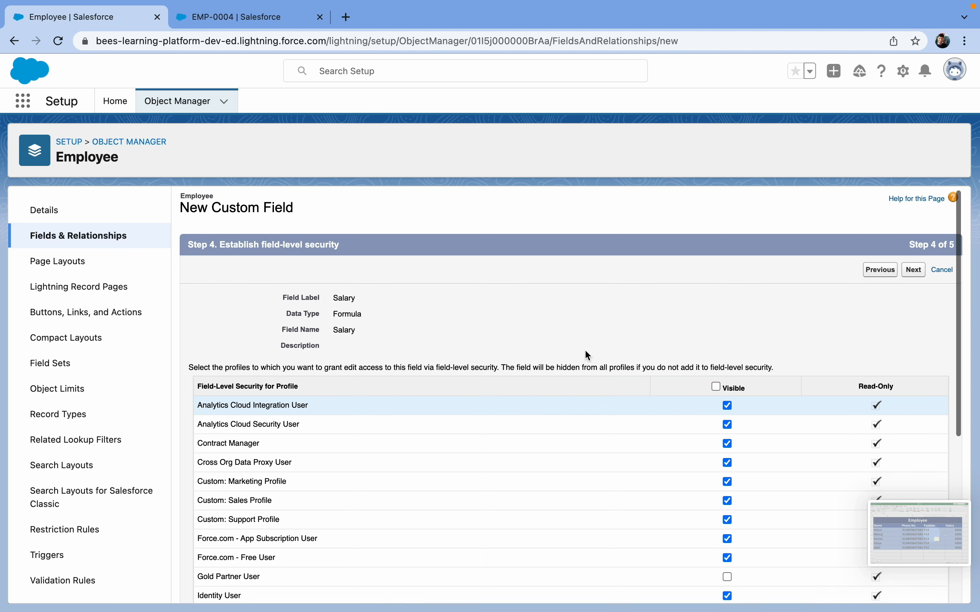
click(718, 389)
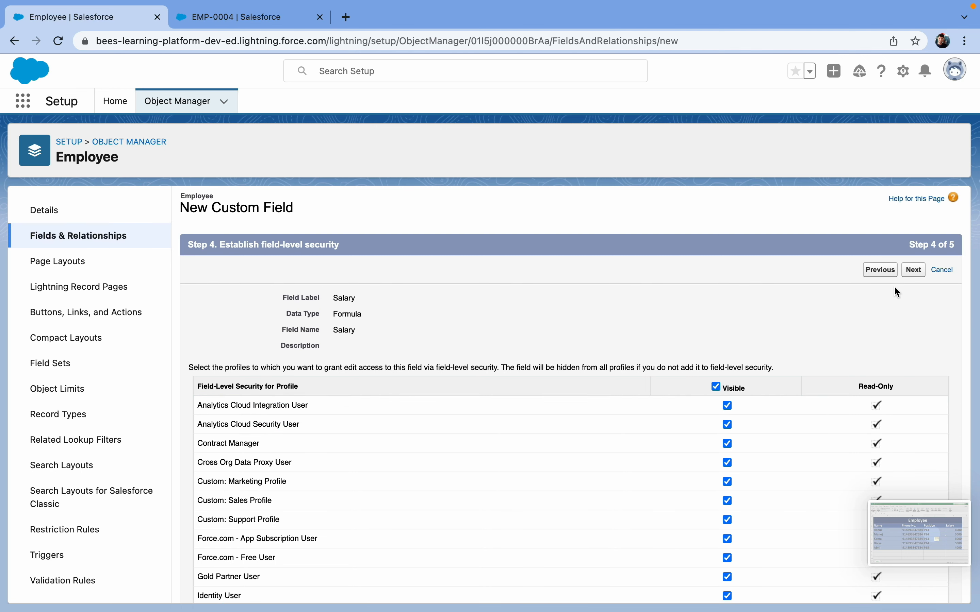
click(913, 270)
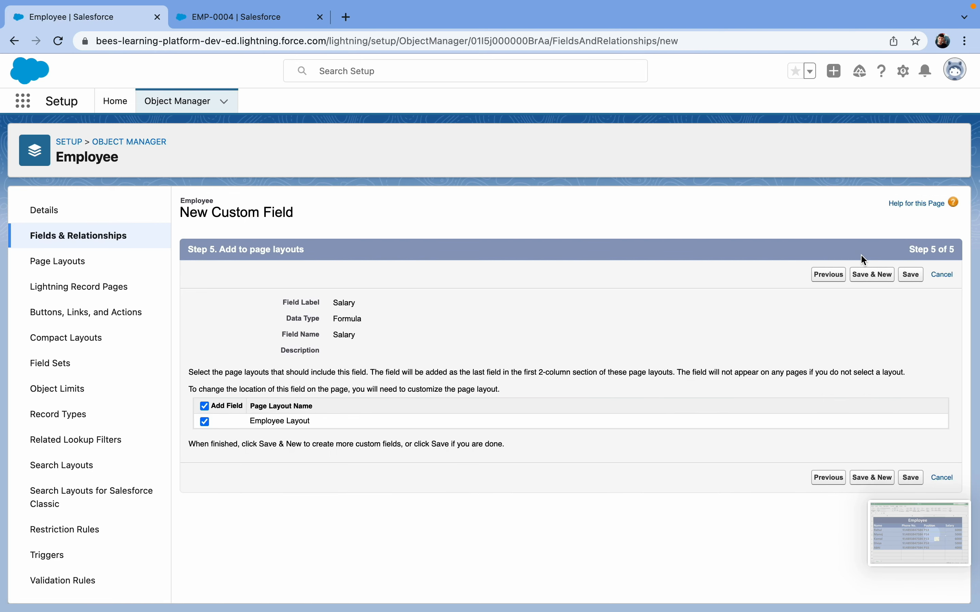
Save the Salary field with the Employee Layout included and open the Employees record list.
click(908, 279)
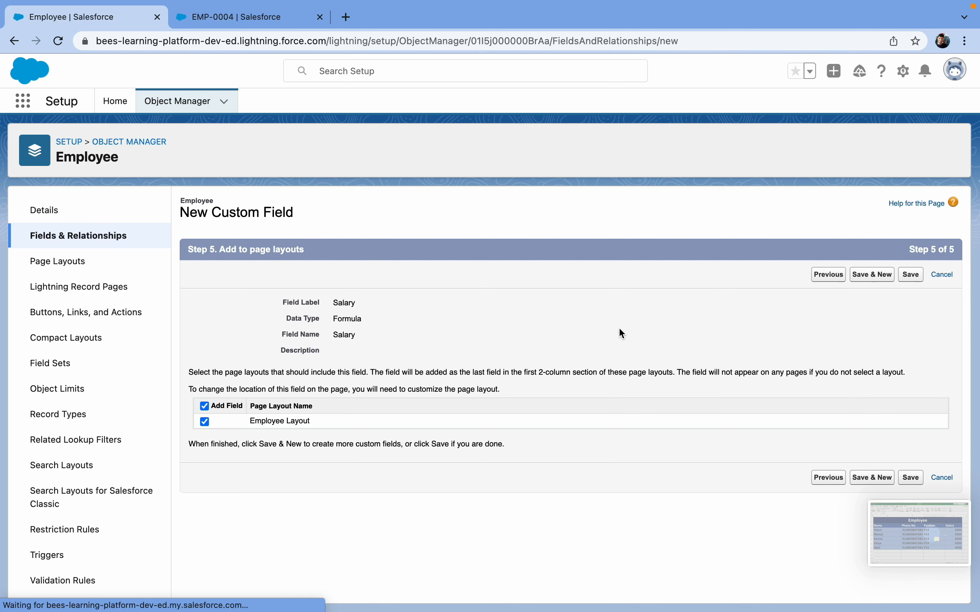
click(23, 100)
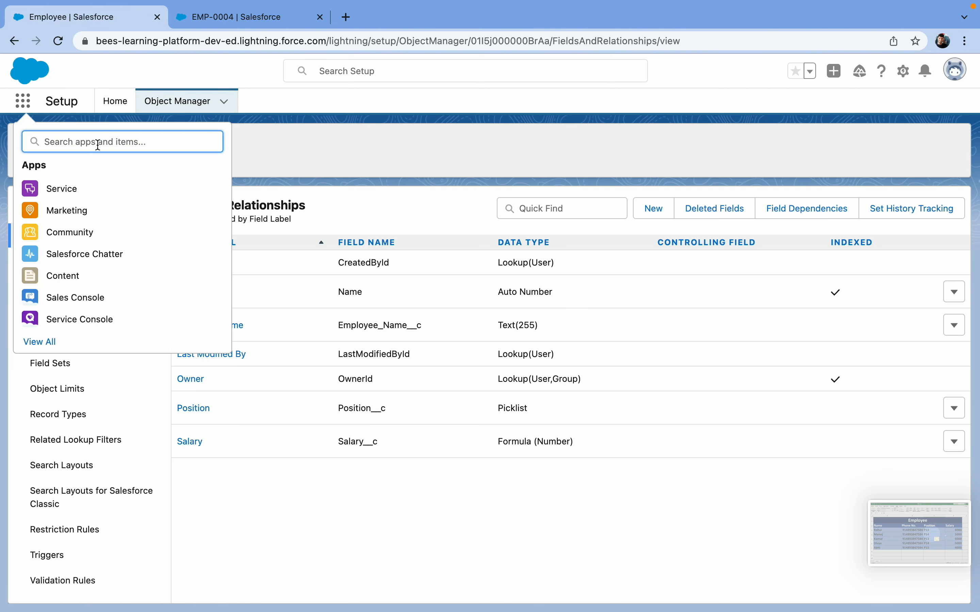
text(Emplo)
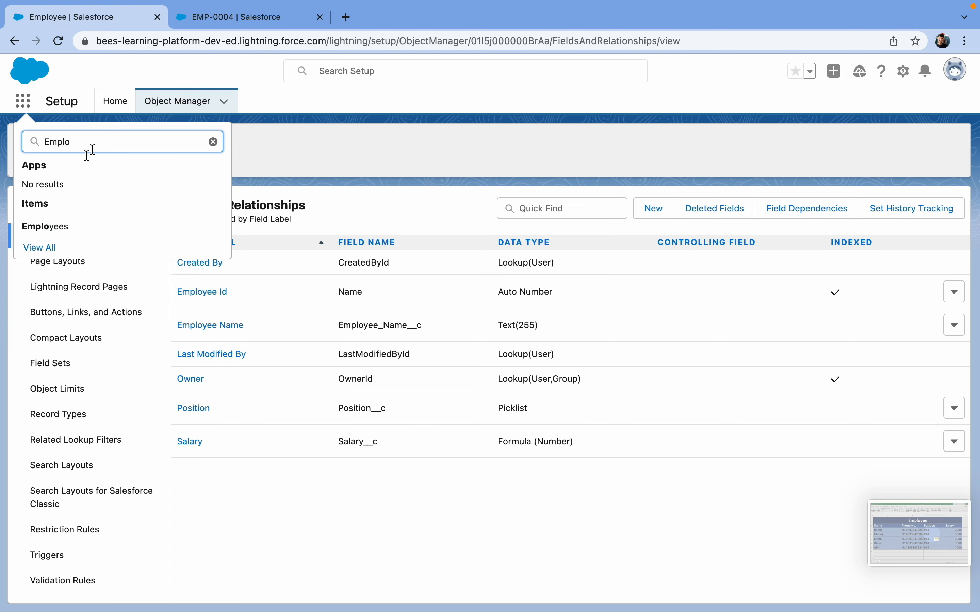
click(45, 227)
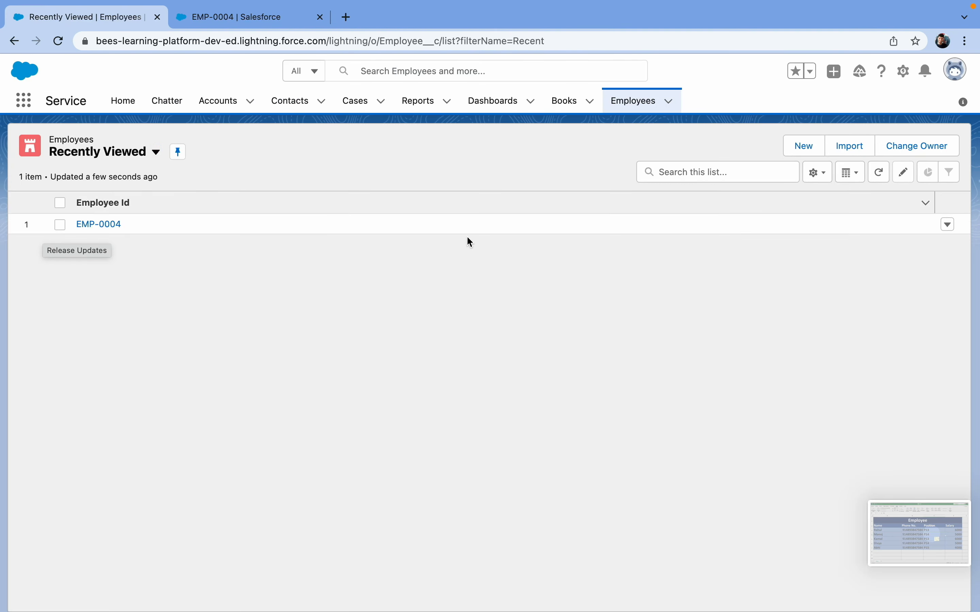
Create and save a new employee record with the employee's name and position P11.
click(811, 149)
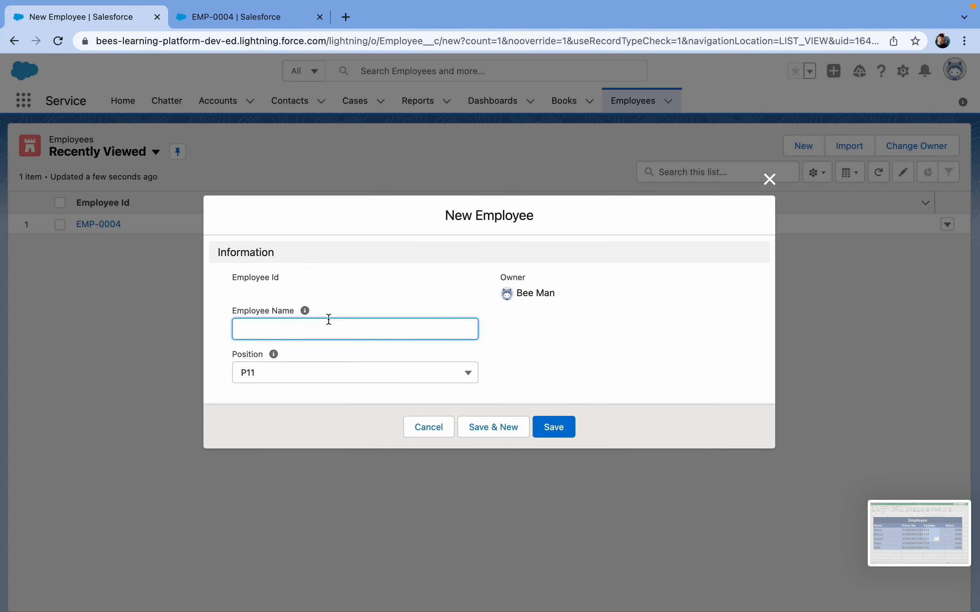
text(Rohit)
click(272, 379)
click(273, 378)
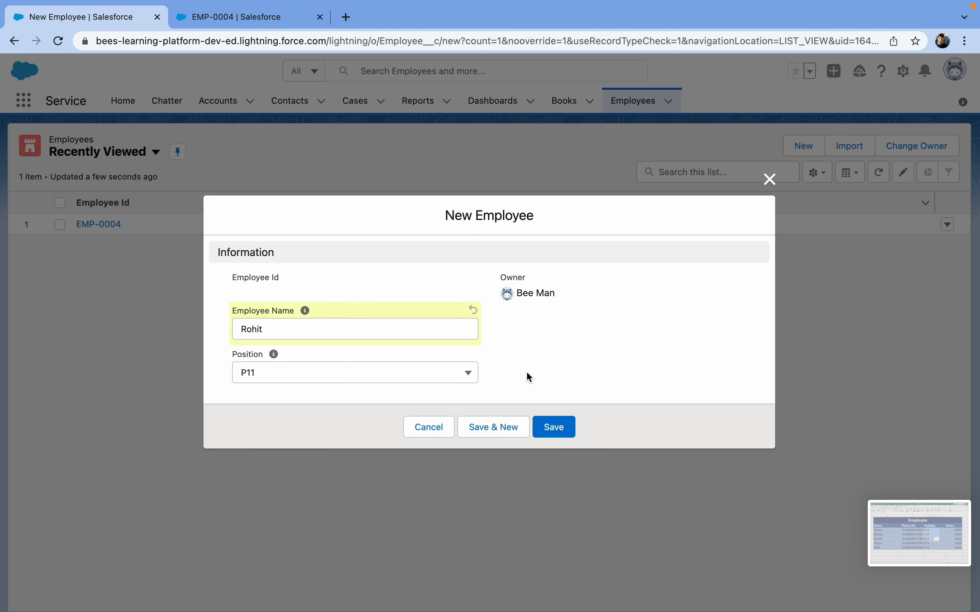
click(560, 428)
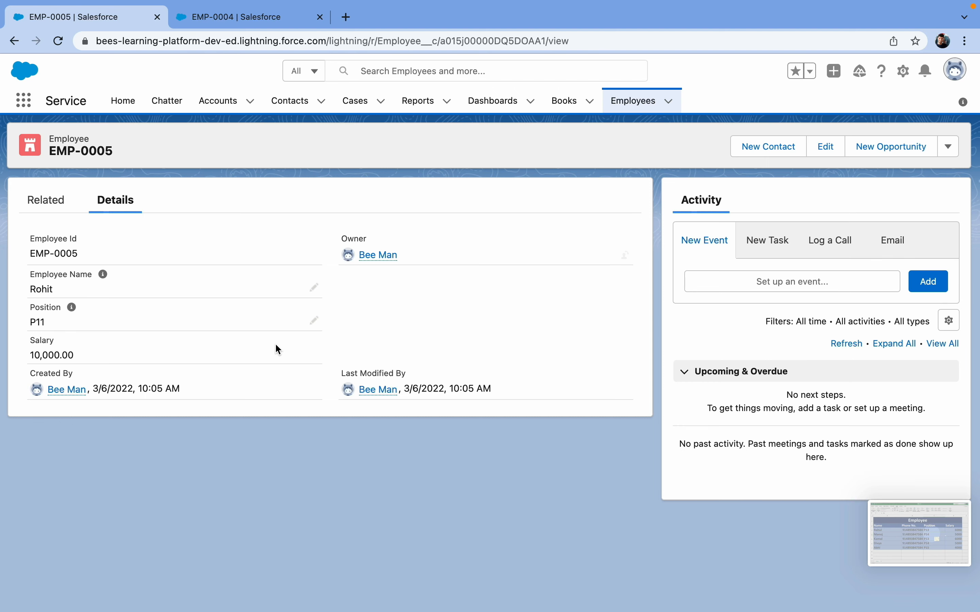
Change the new employee's Position to P13 and save the record to recalculate the salary.
click(314, 321)
click(283, 344)
click(158, 443)
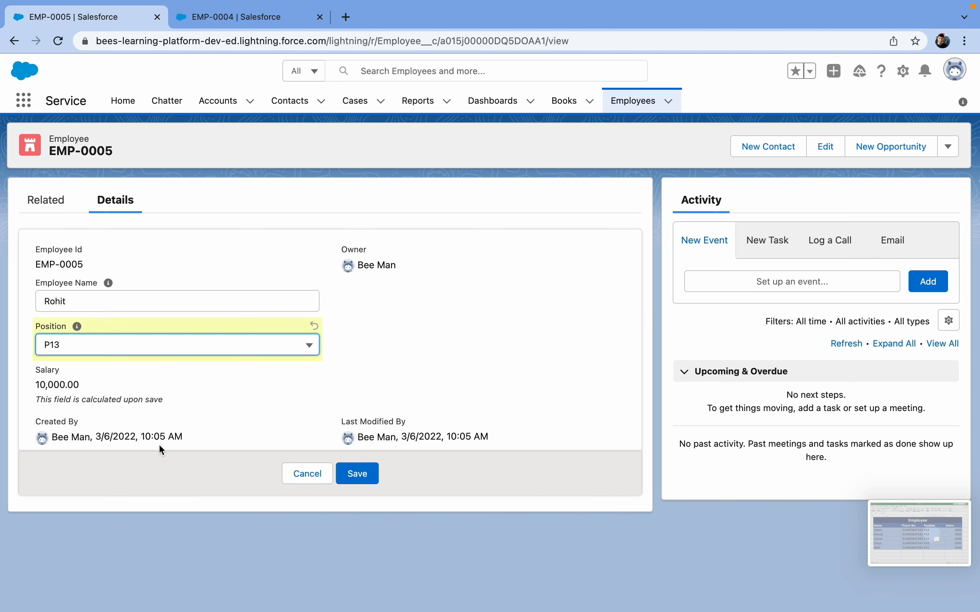
click(352, 480)
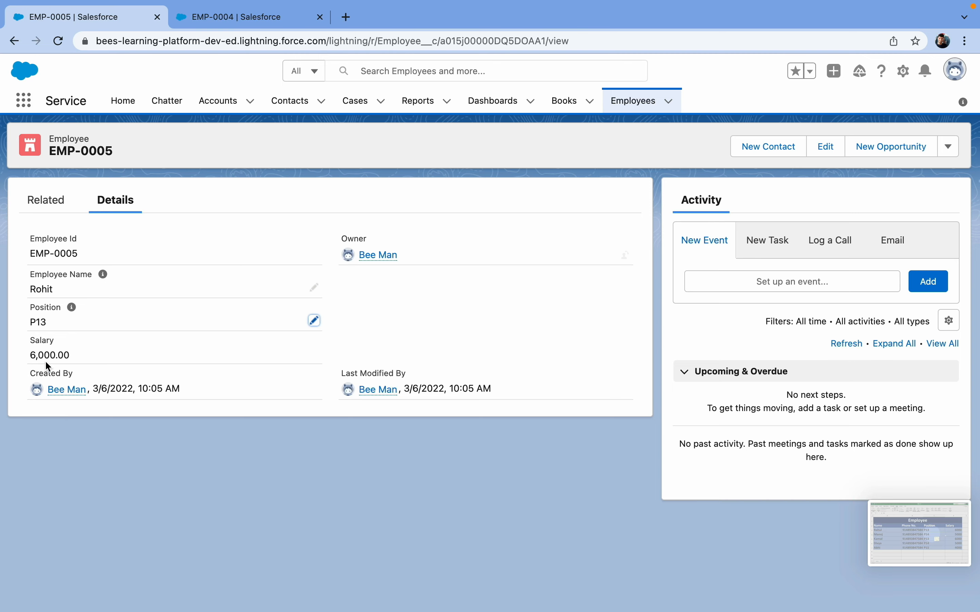
Set the employee record's Position to P15 and save it to test the Salary formula again.
click(314, 321)
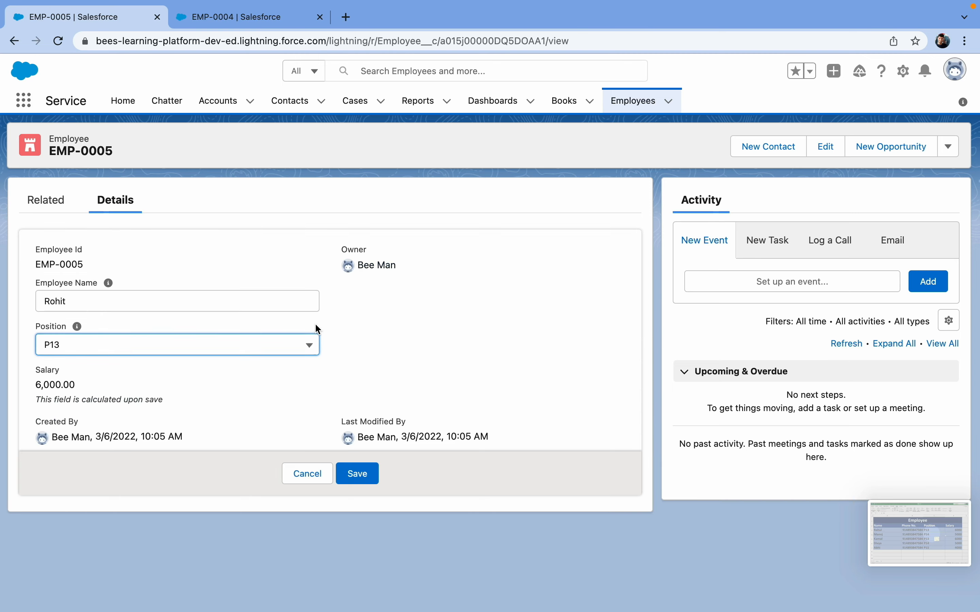
click(180, 347)
click(106, 492)
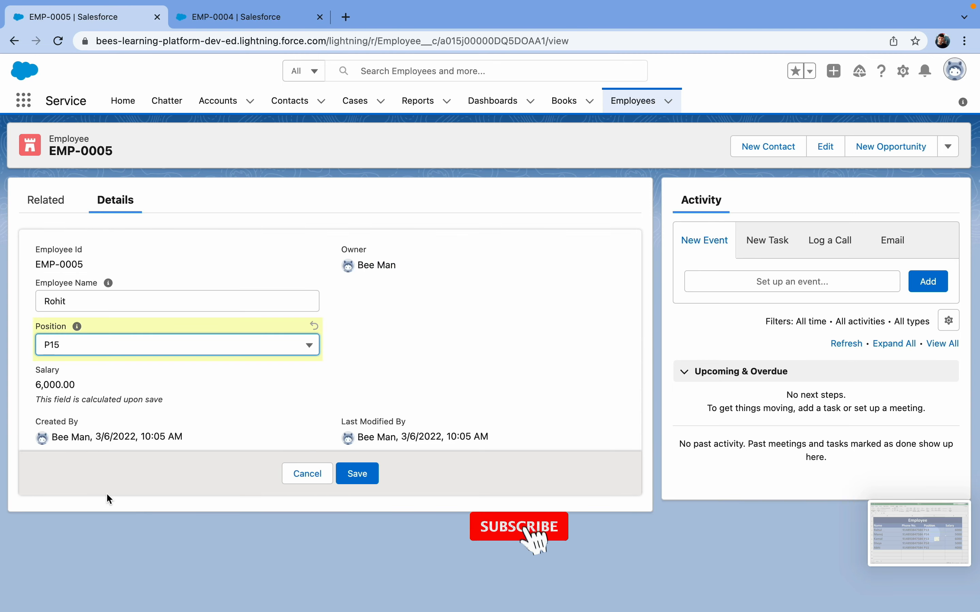
click(365, 476)
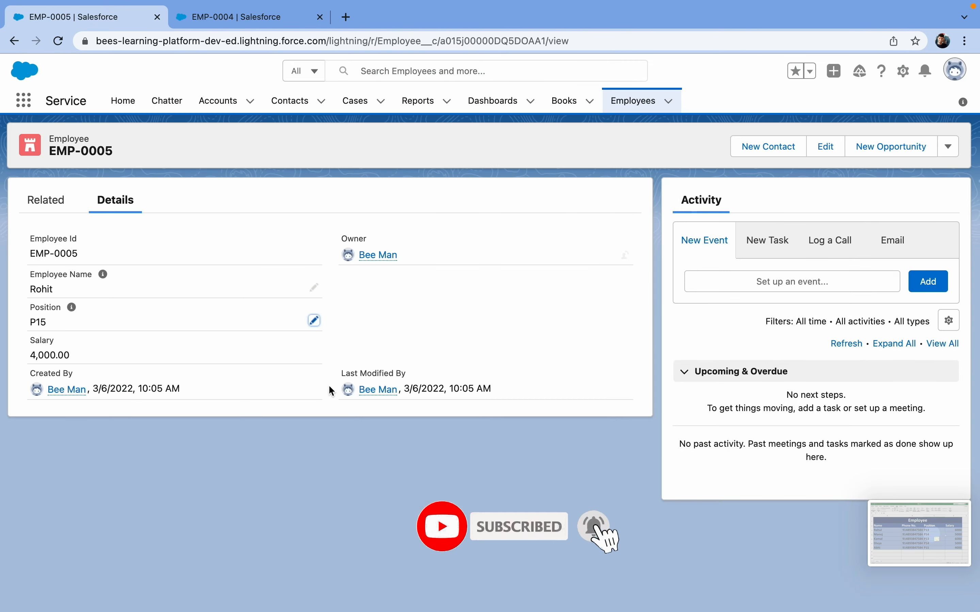